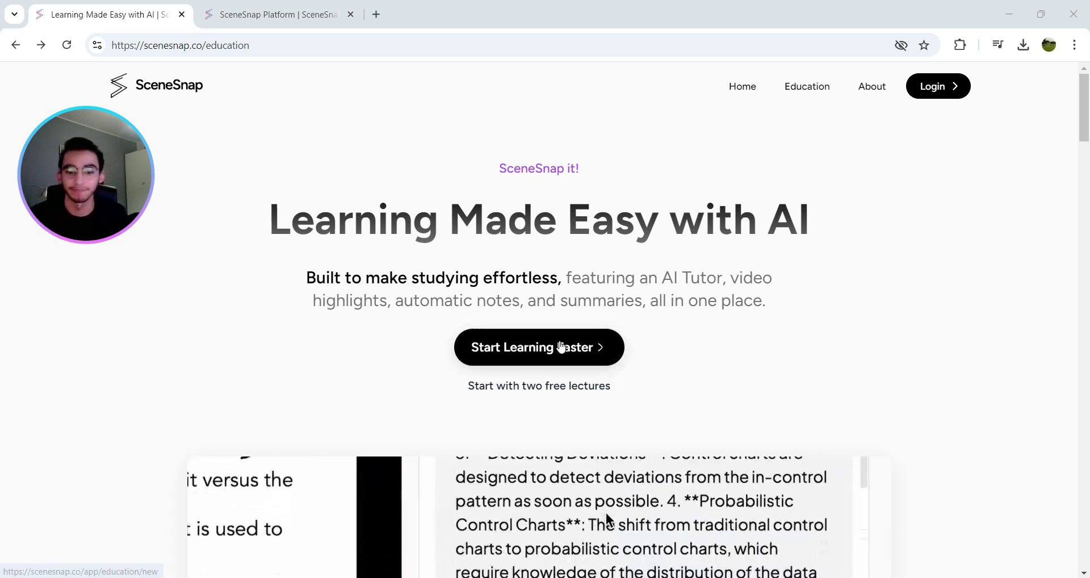
Open the new-lecture form, check the Upload File option, and return to Load from Url
click(559, 348)
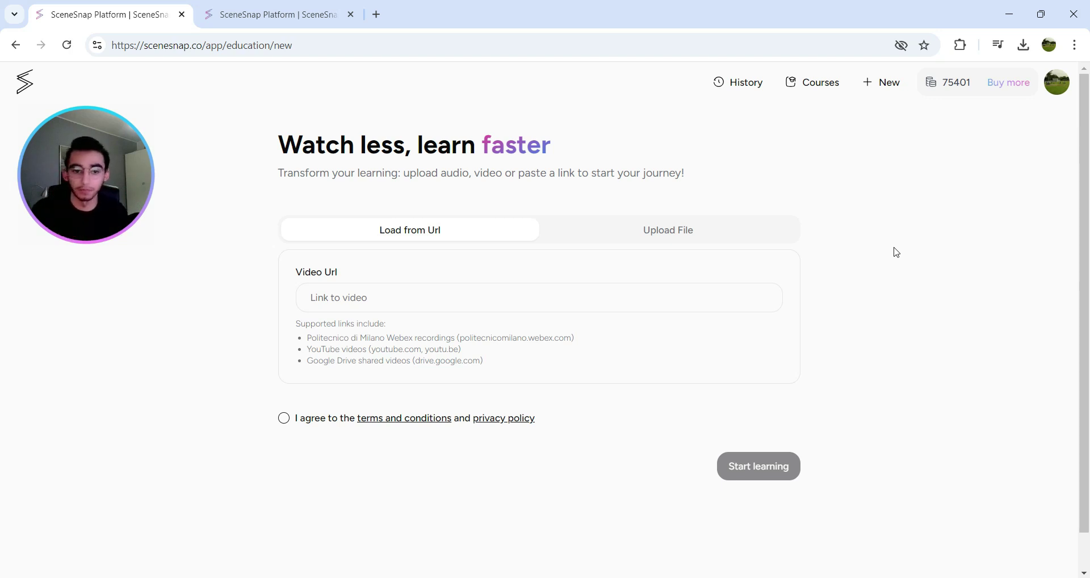
click(696, 233)
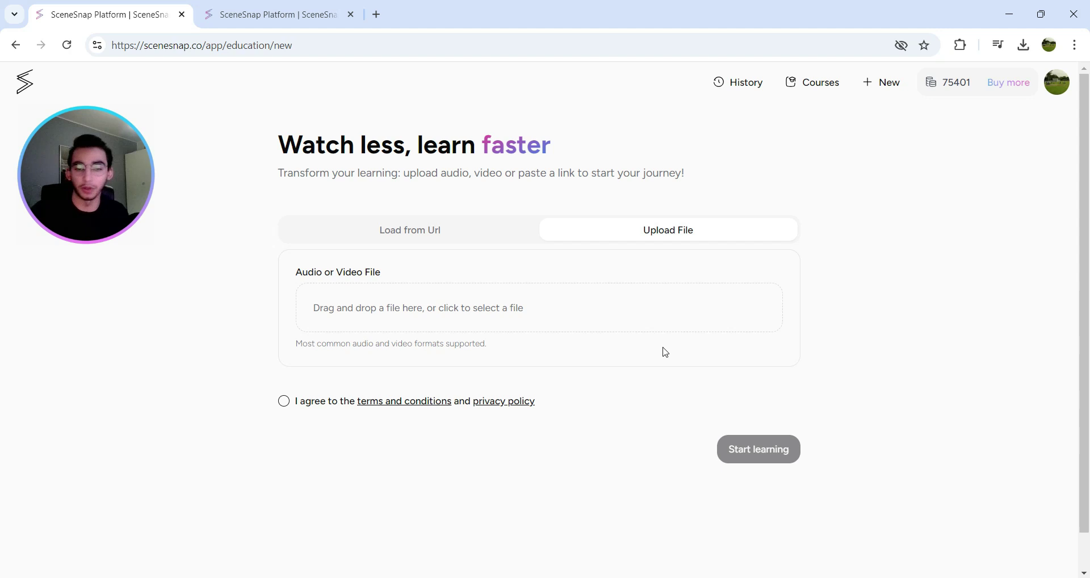
click(450, 228)
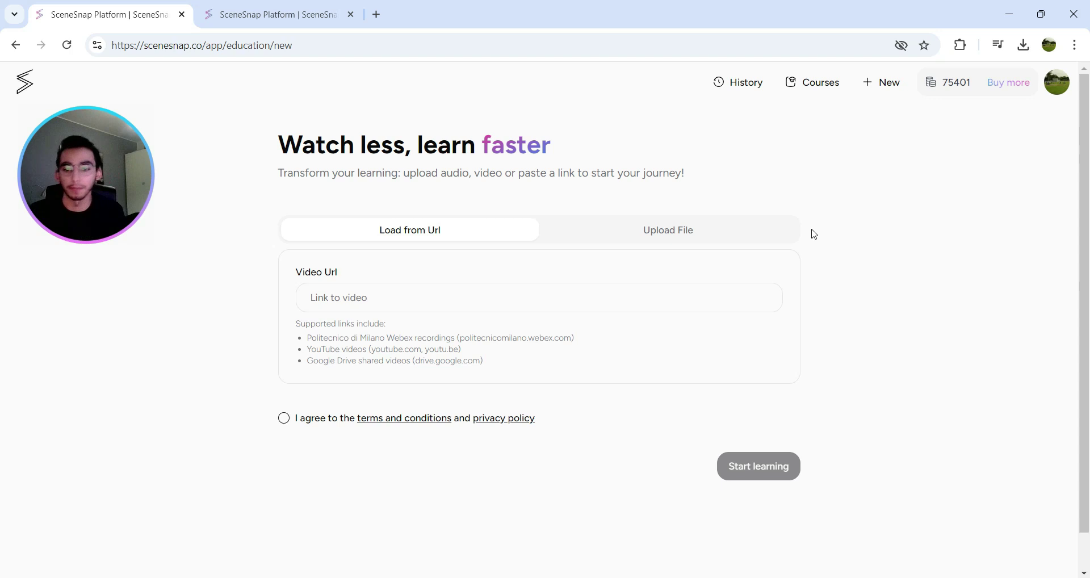
Submit the previously used YouTube lecture link with the terms accepted to start processing
click(414, 297)
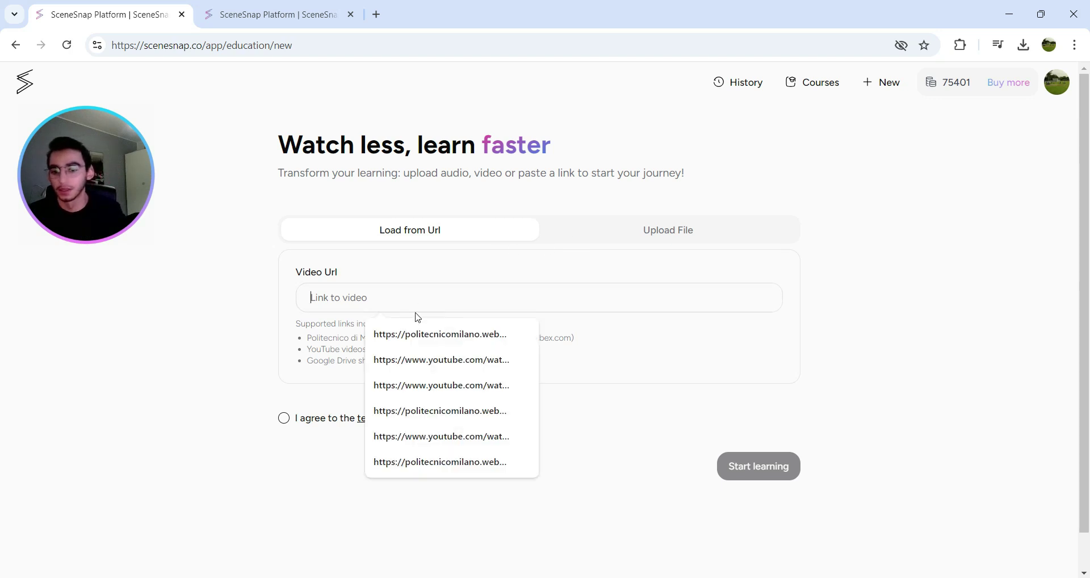
click(437, 359)
click(284, 418)
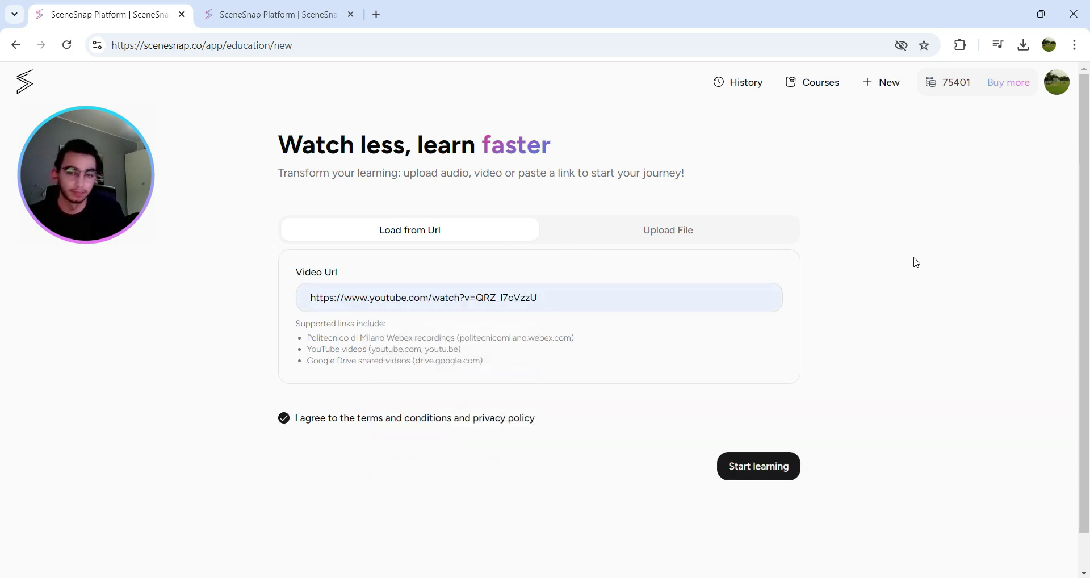
click(748, 471)
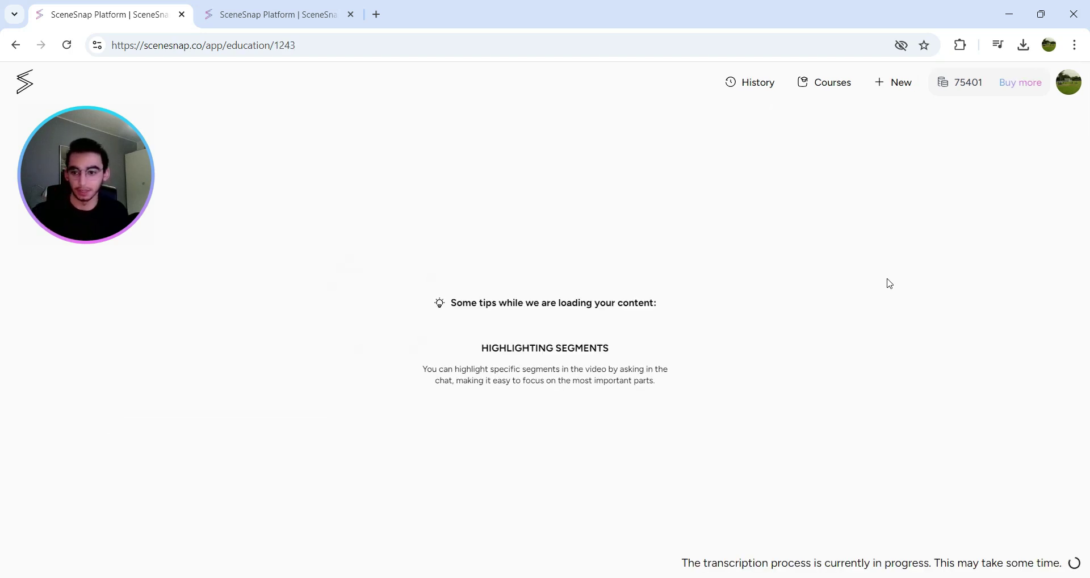
Switch to the processed MVP lecture, review its Summary, Notes and Transcript, and open past tutor chats
click(280, 8)
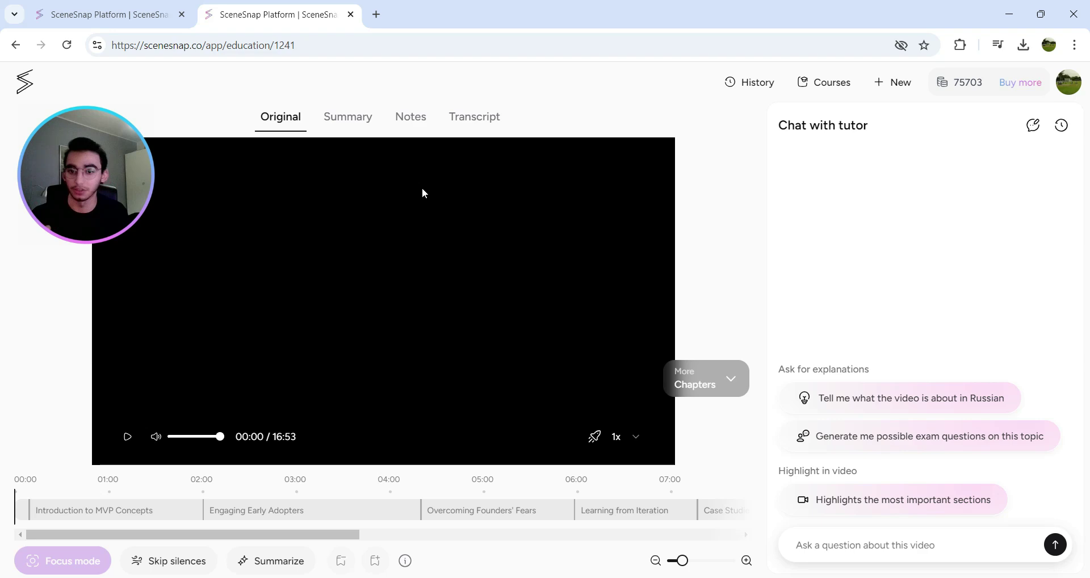
click(344, 120)
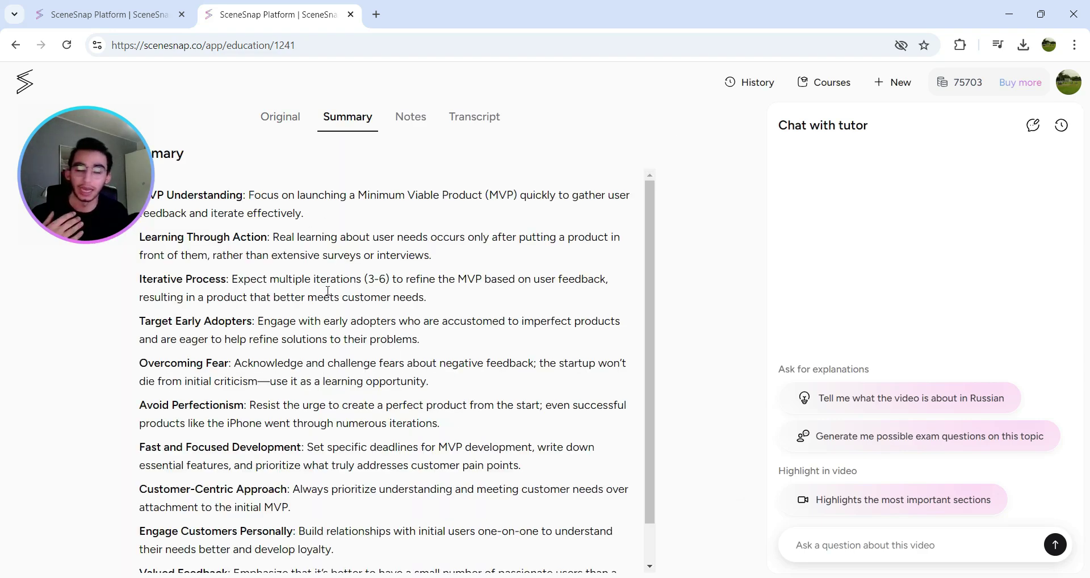
click(419, 126)
click(481, 125)
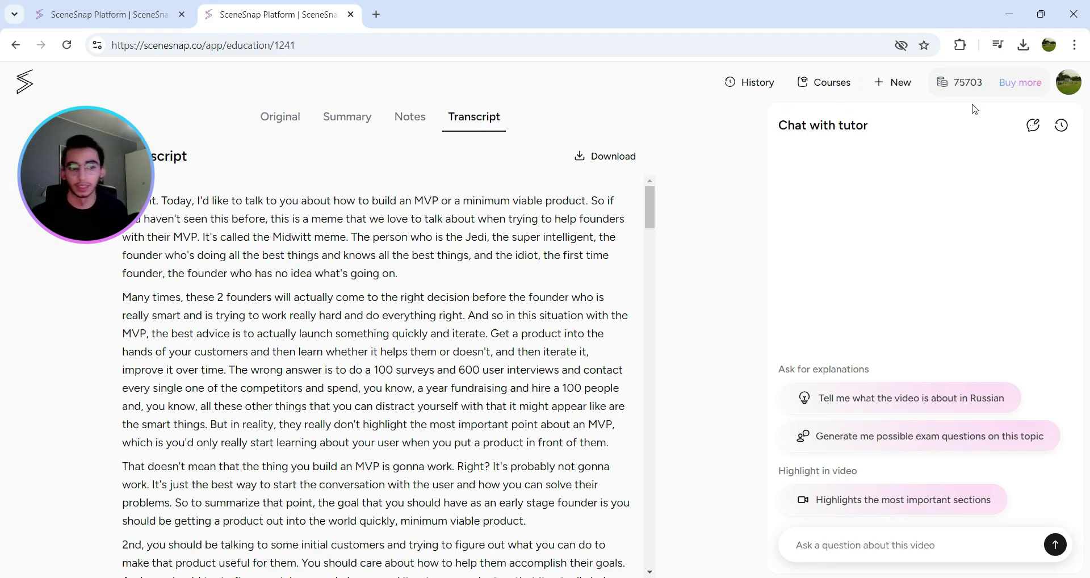
click(1052, 131)
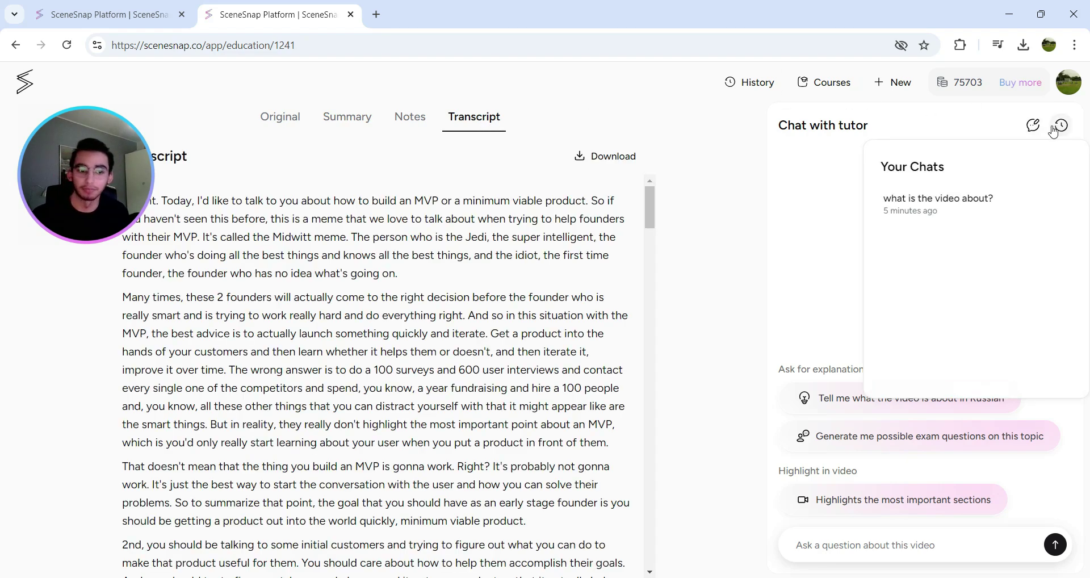
Reload the 'what is the video about?' chat, then go back to the Original video player
click(997, 205)
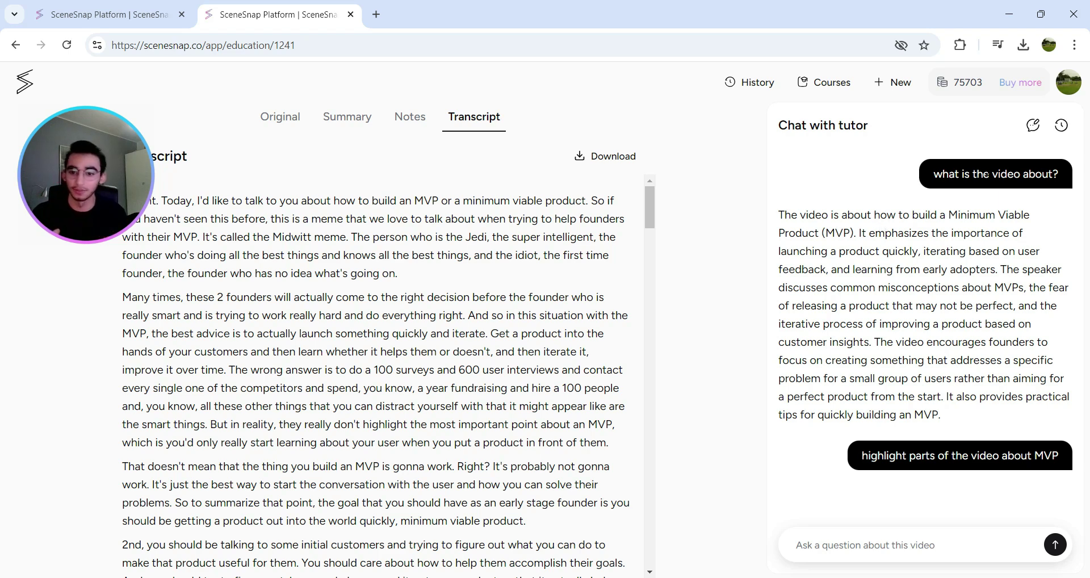
click(280, 116)
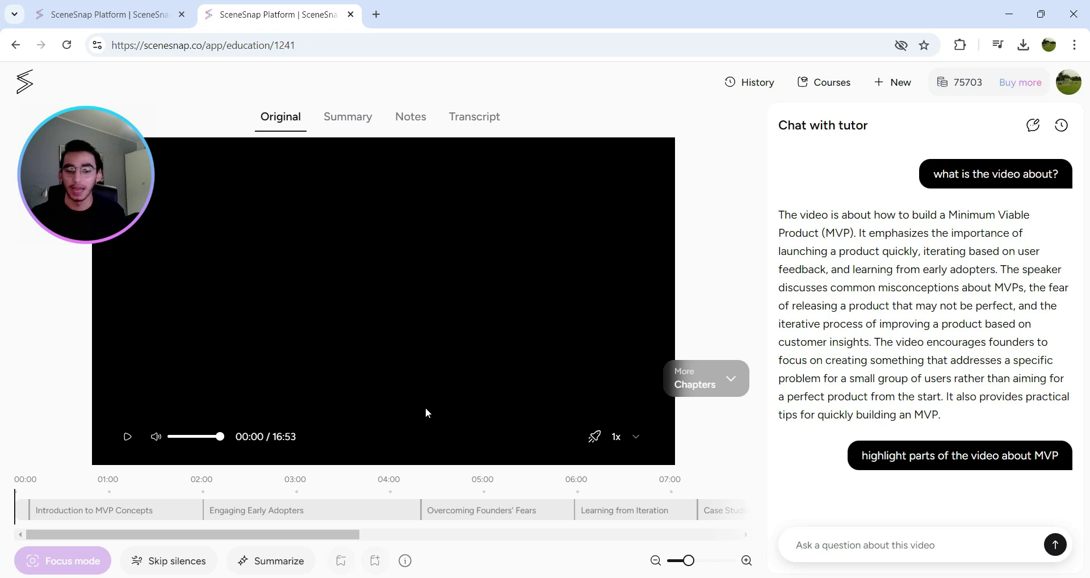
Expand More Chapters and review the chapters from 00:09 Introduction to 15:51 Conclusion
click(707, 380)
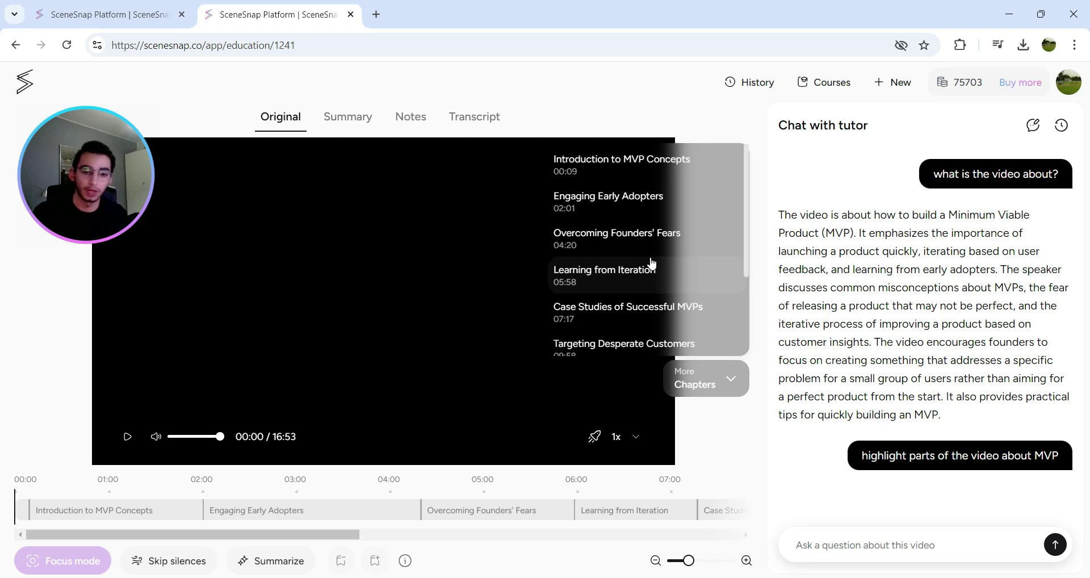
scroll(647, 278, down, 2)
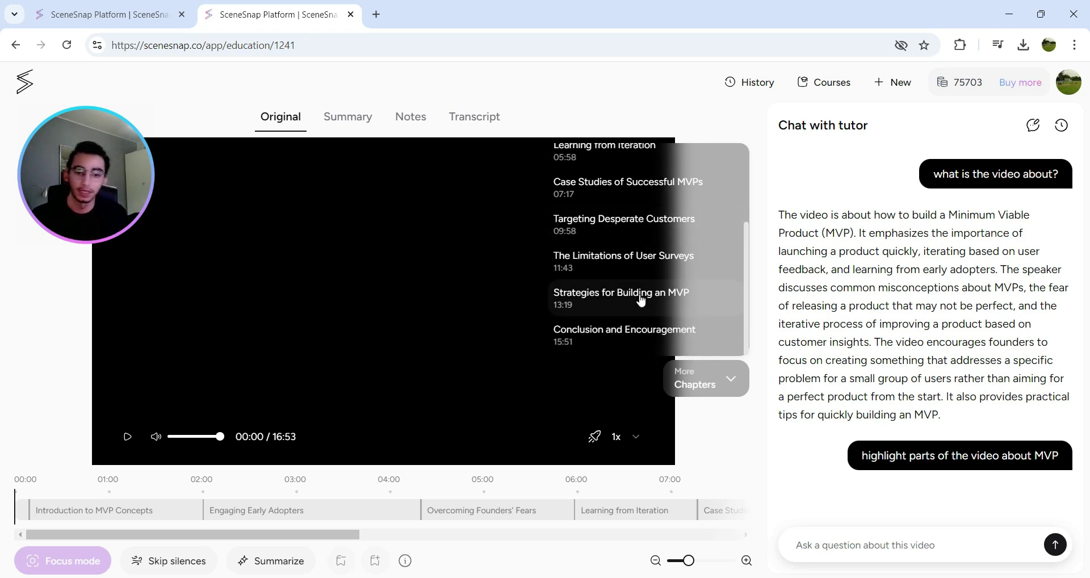
scroll(640, 299, up, 2)
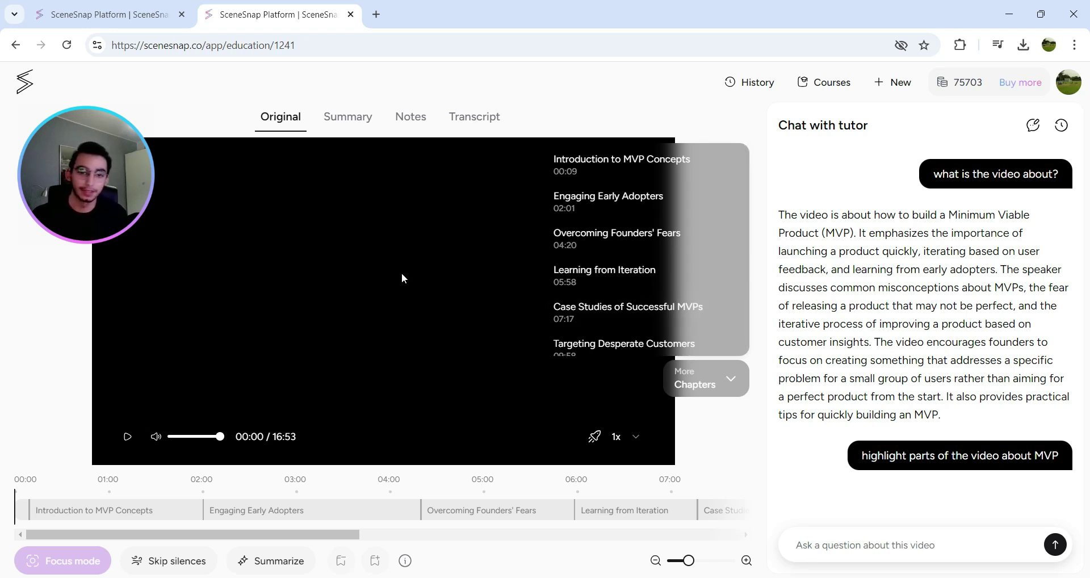
Mark Engaging Early Adopters, Learning from Iteration and Targeting Desperate Customers as interesting parts and confirm
click(277, 560)
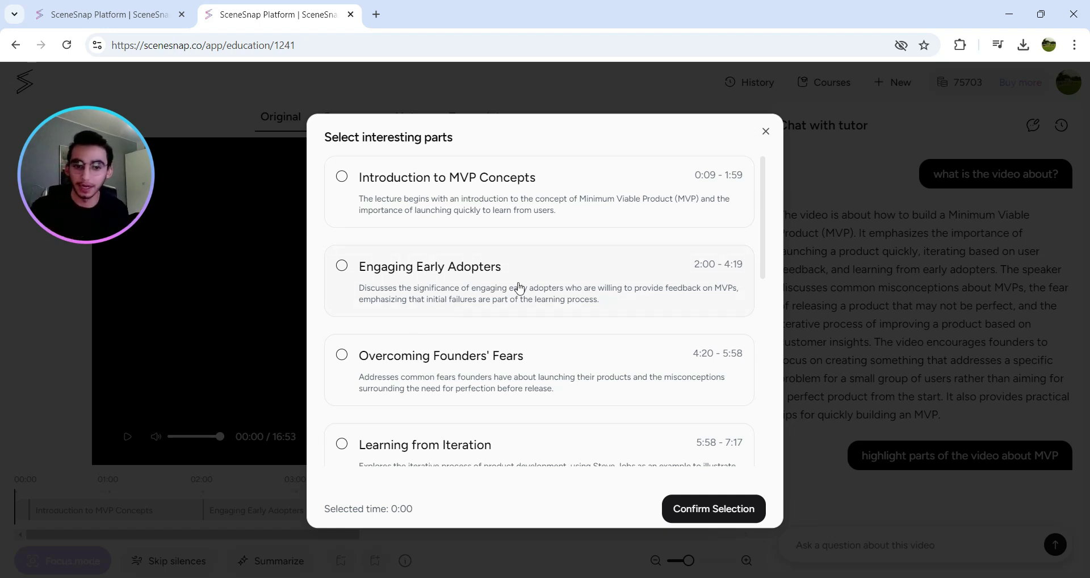
click(577, 287)
scroll(581, 299, down, 4)
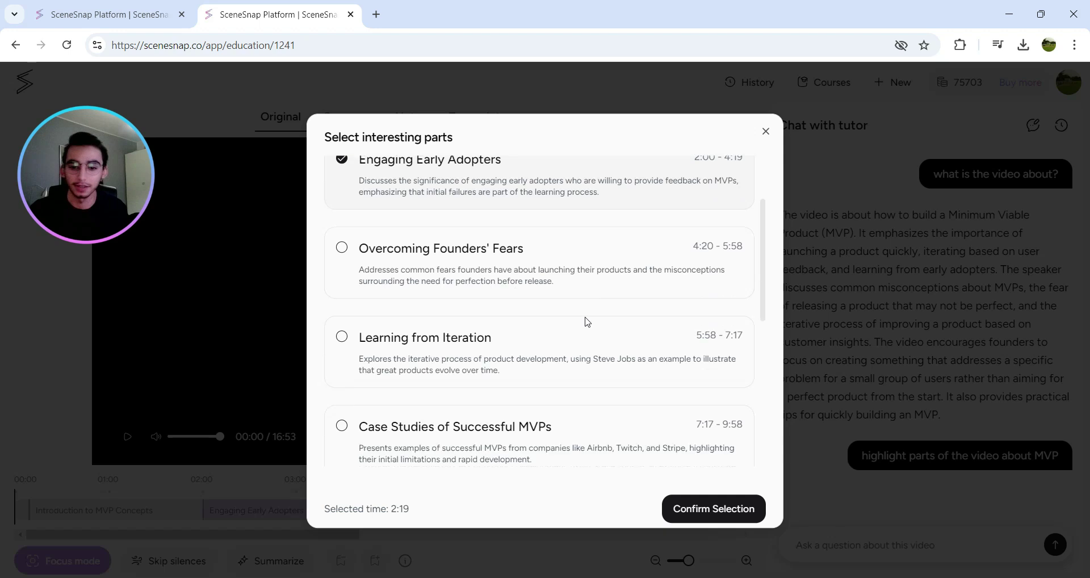
click(531, 267)
scroll(578, 318, down, 1)
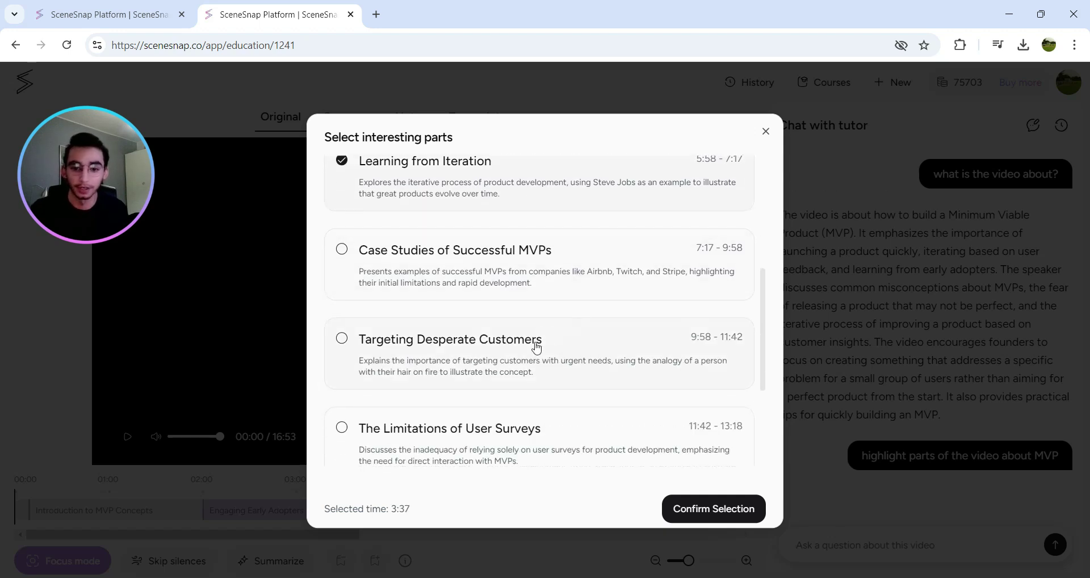
click(526, 366)
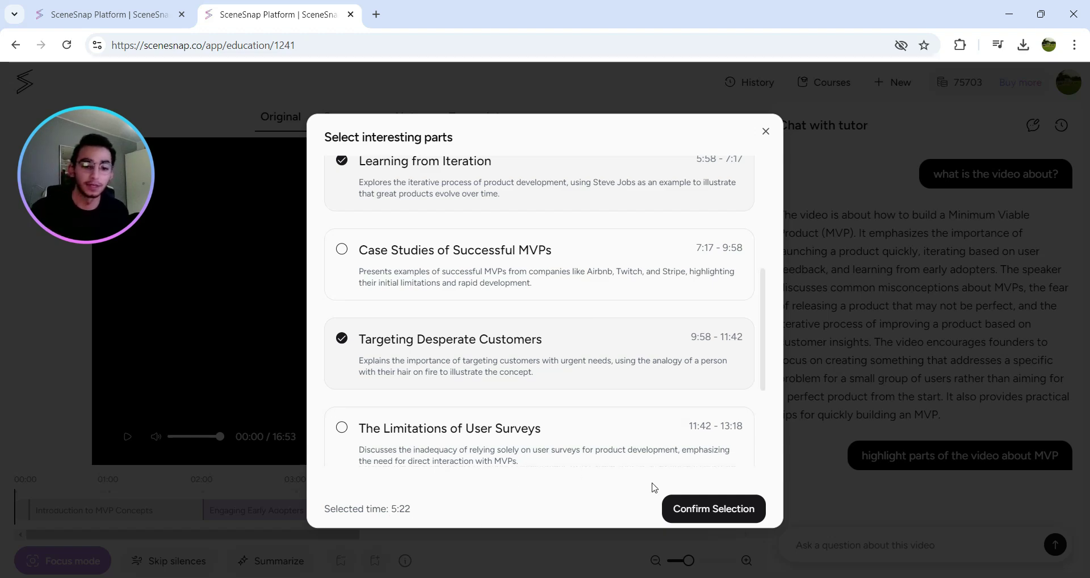
click(718, 508)
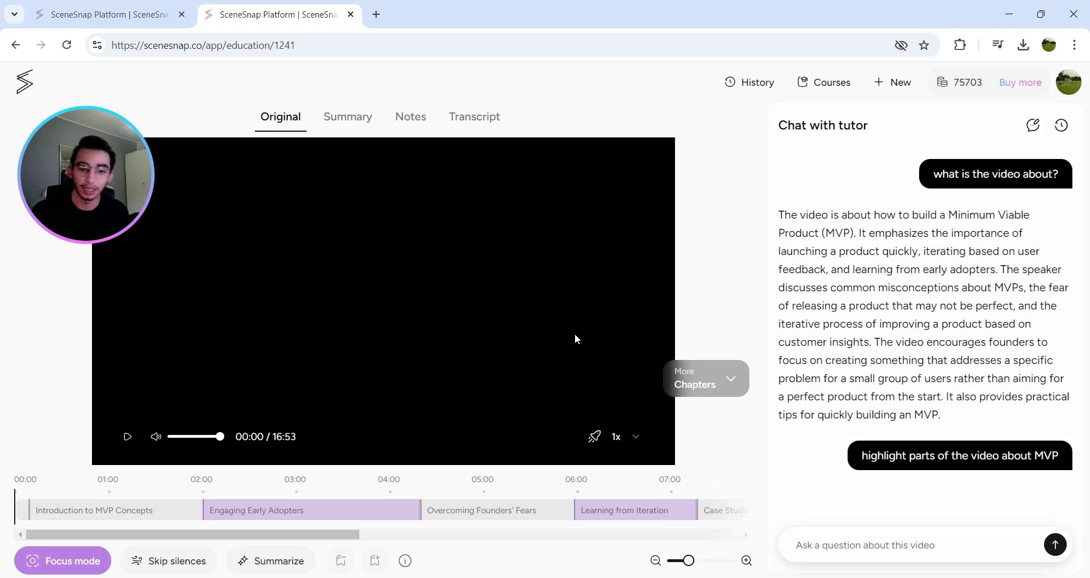
Turn on focus mode and play the lecture from 02:01 in Engaging Early Adopters
click(76, 562)
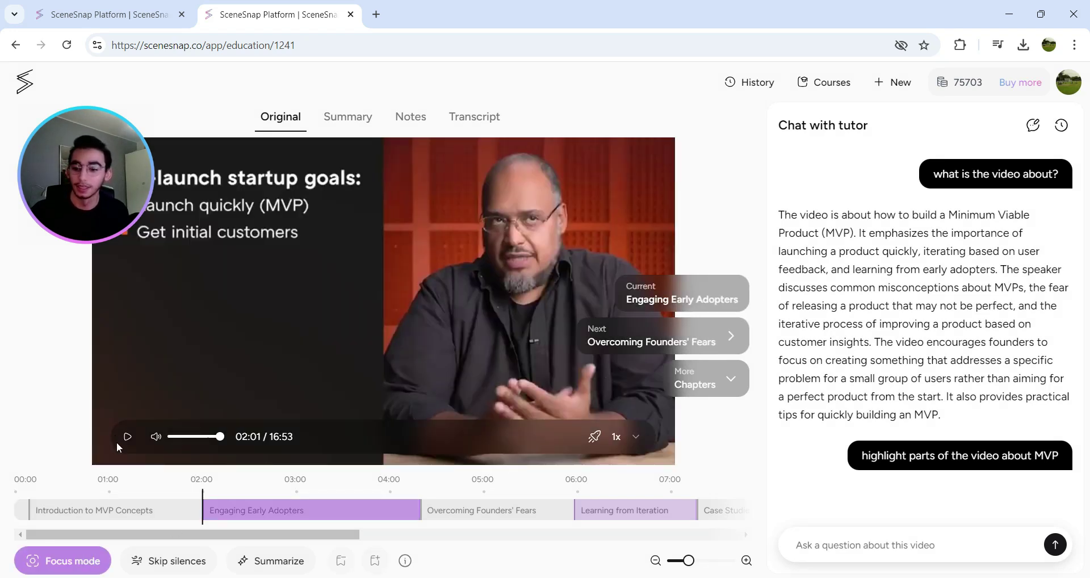
click(127, 436)
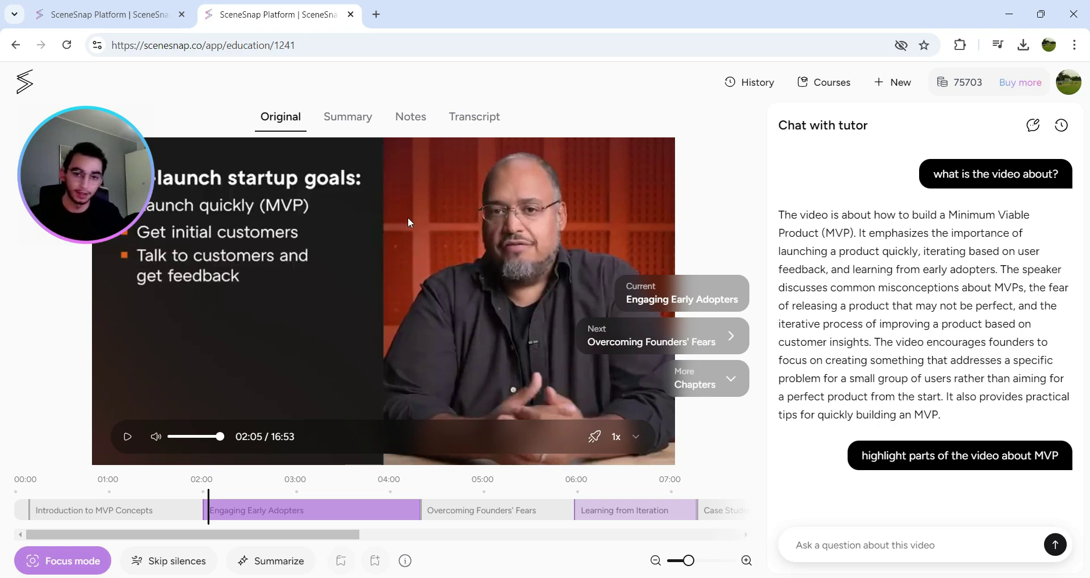
Browse the Video History list, close it, and open the tutor chat history
click(735, 90)
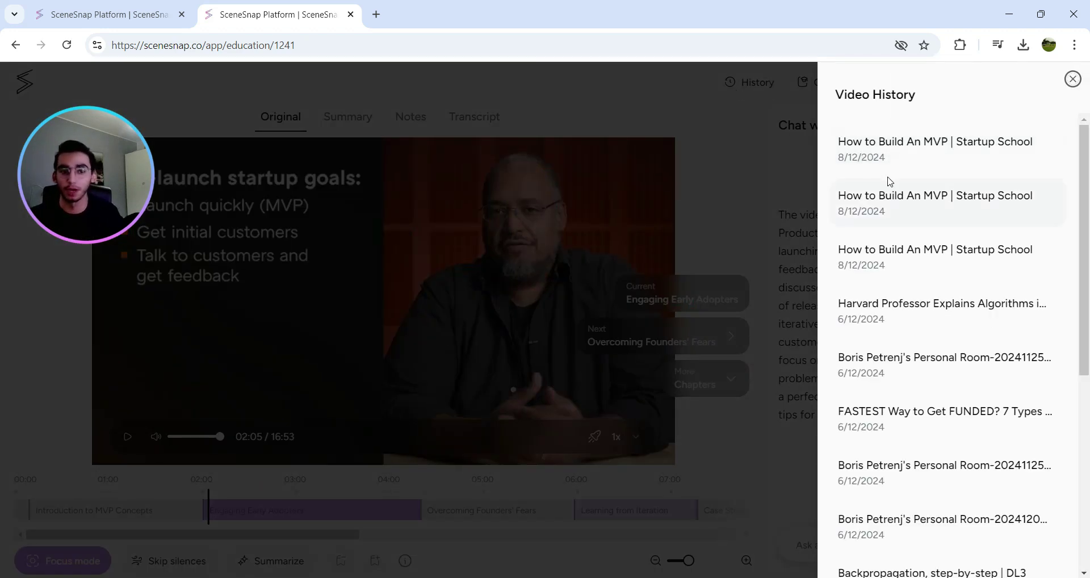
scroll(931, 160, down, 9)
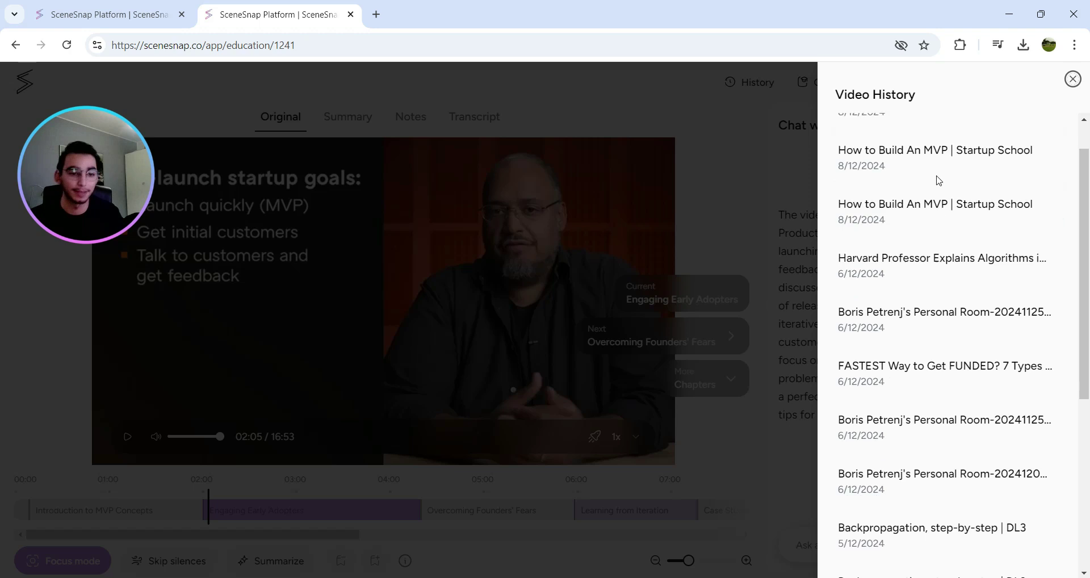
scroll(933, 188, down, 7)
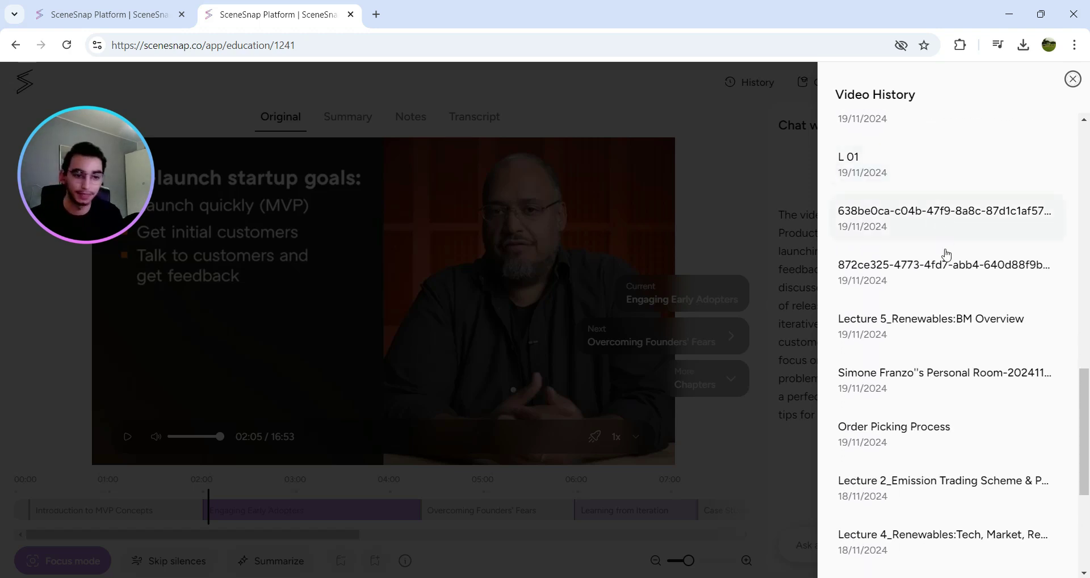
scroll(944, 258, down, 5)
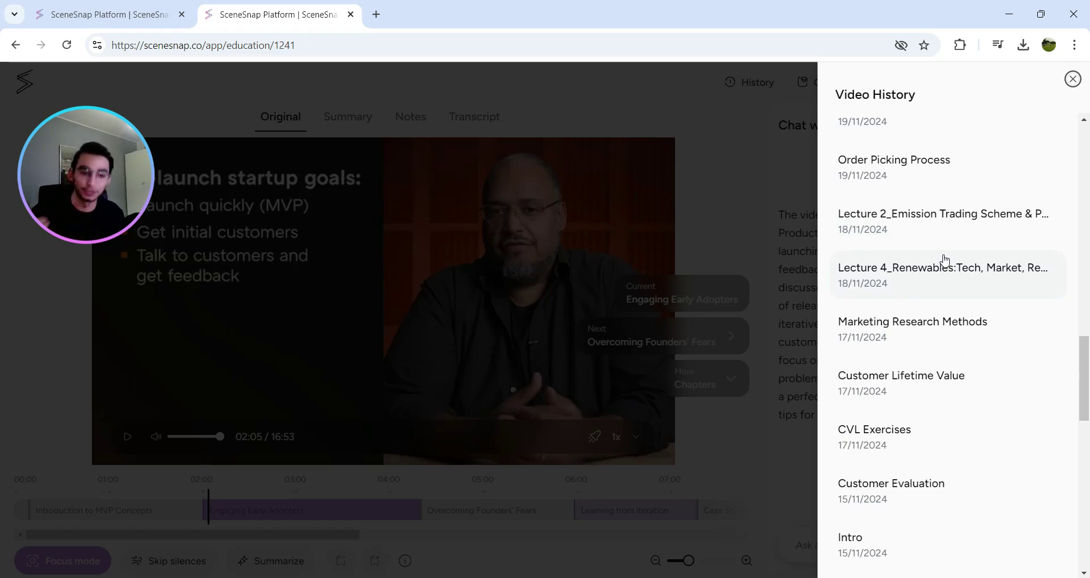
scroll(942, 266, up, 4)
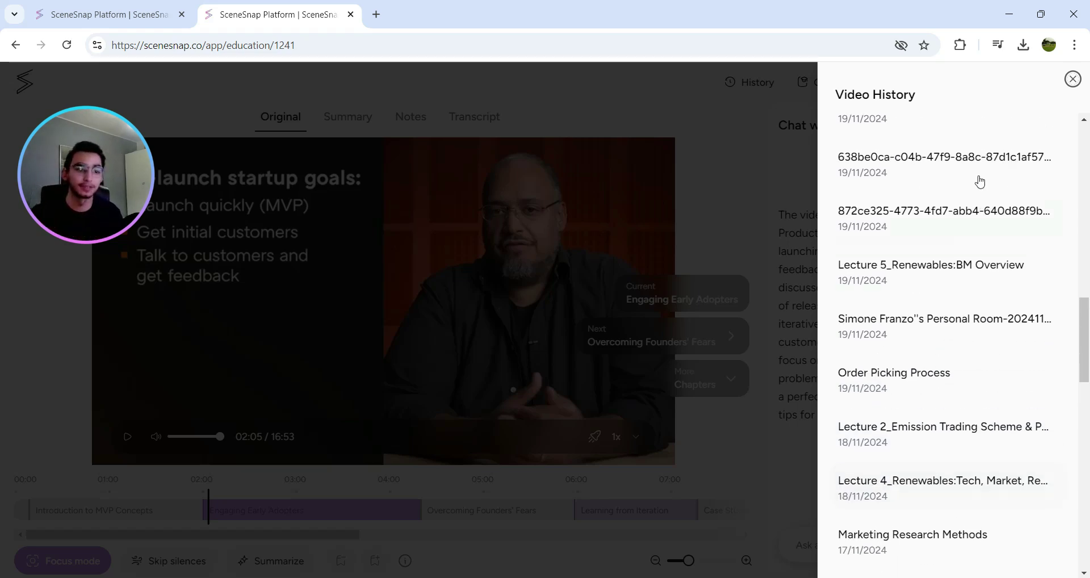
click(1070, 83)
click(1059, 127)
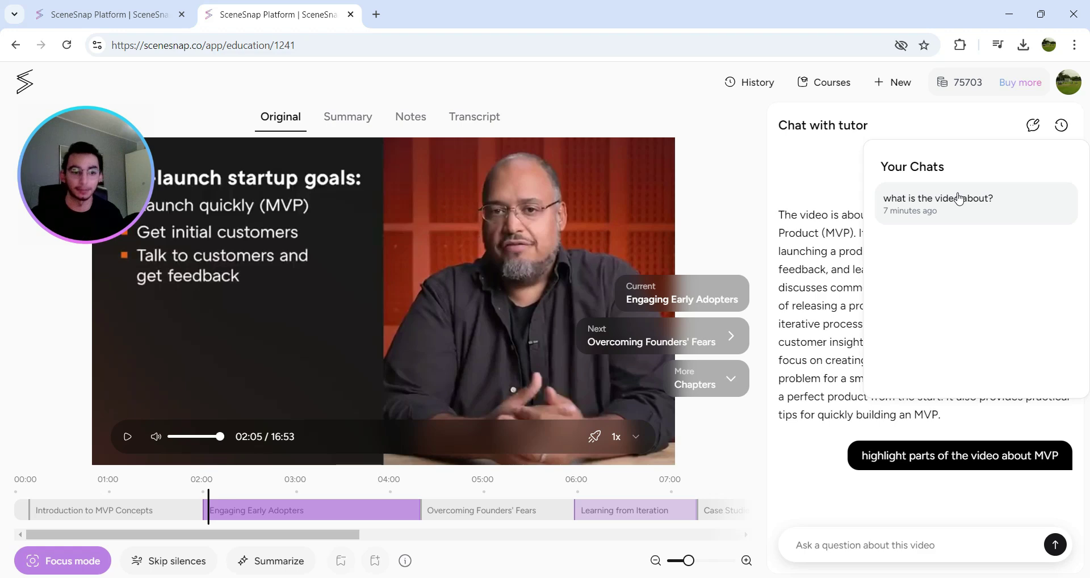
Go to the Courses overview page
click(828, 87)
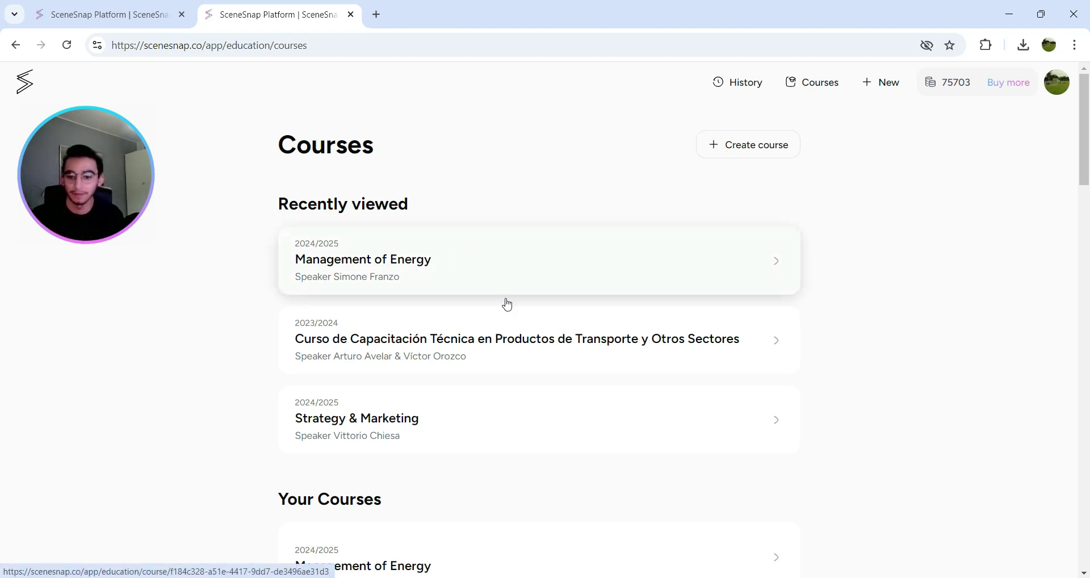
Scroll the Courses page to see Youtube Videos, Emprendimiento and other Your Courses, then back up
scroll(864, 345, down, 3)
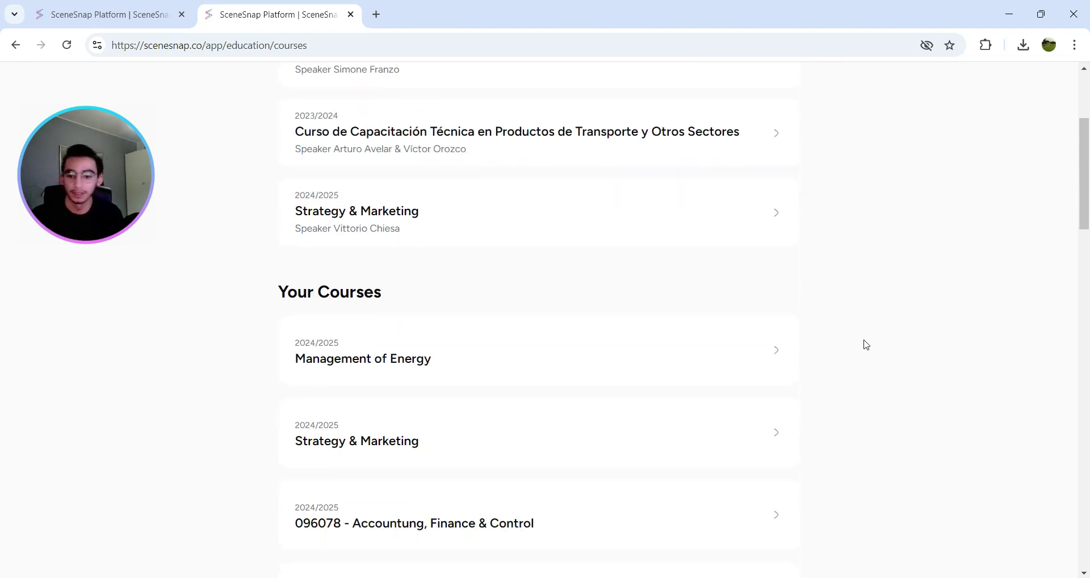
scroll(865, 345, down, 5)
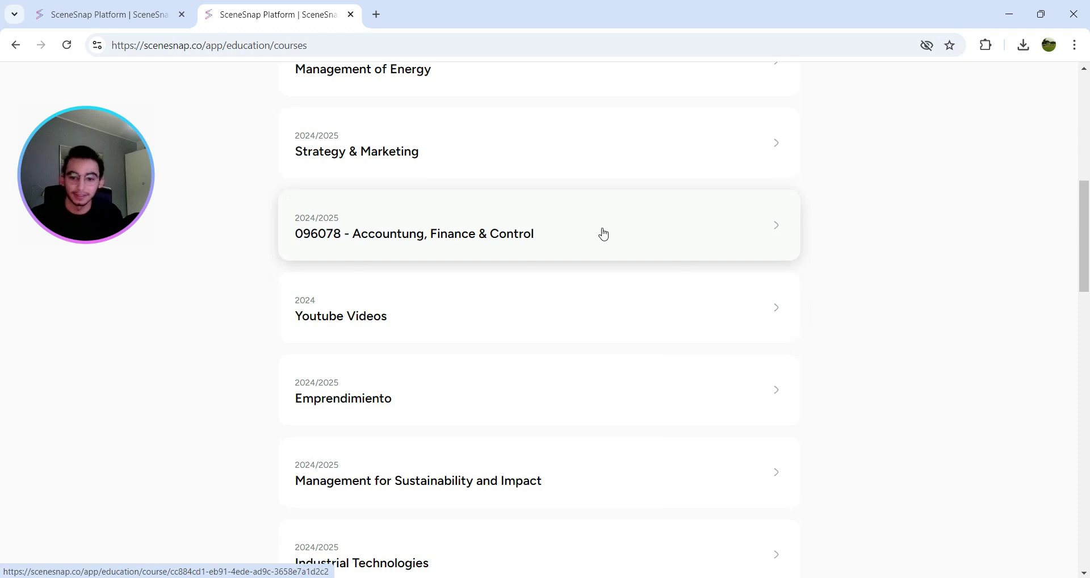
scroll(602, 233, down, 1)
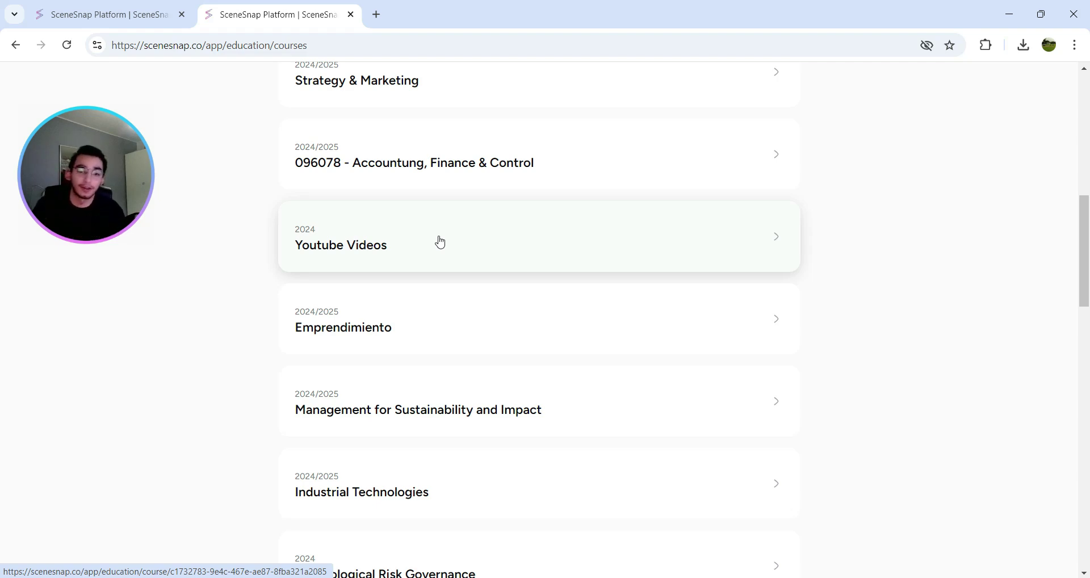
scroll(438, 241, up, 8)
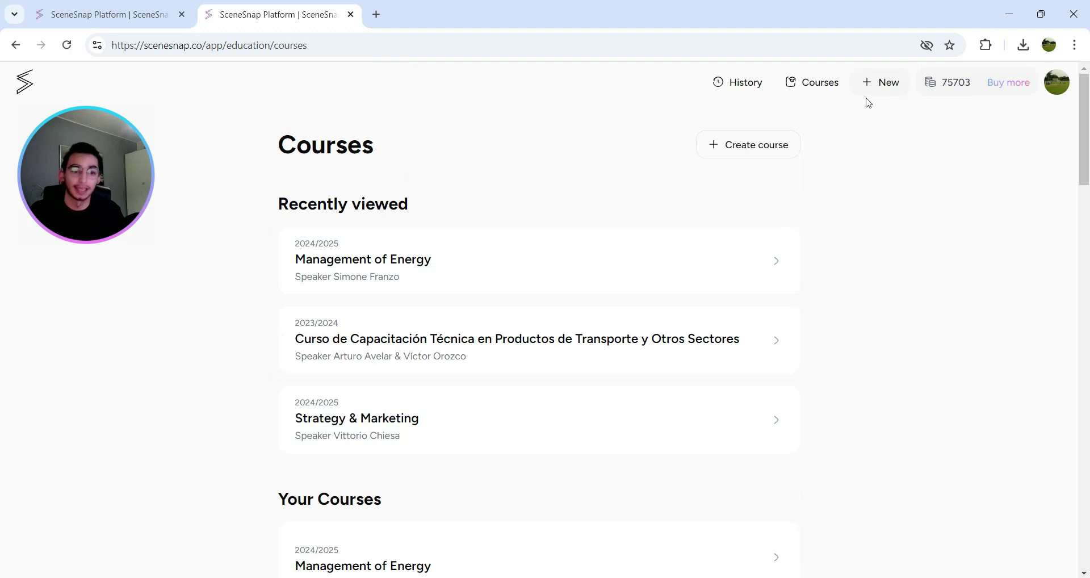
Open the Management of Energy course and play its Lecture 1 Course Intro + Basics of Energy lesson
click(645, 275)
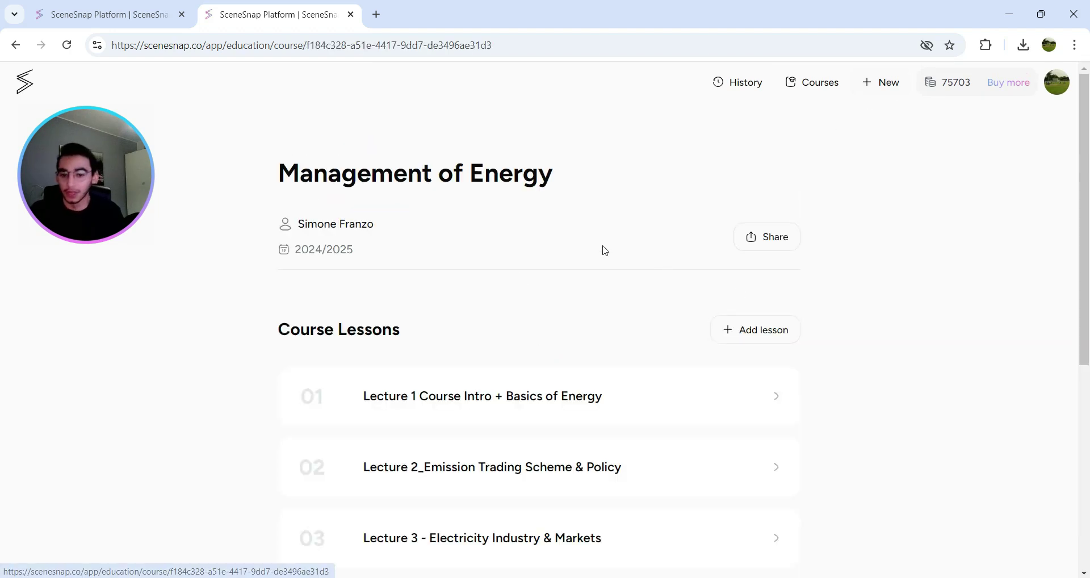
click(585, 405)
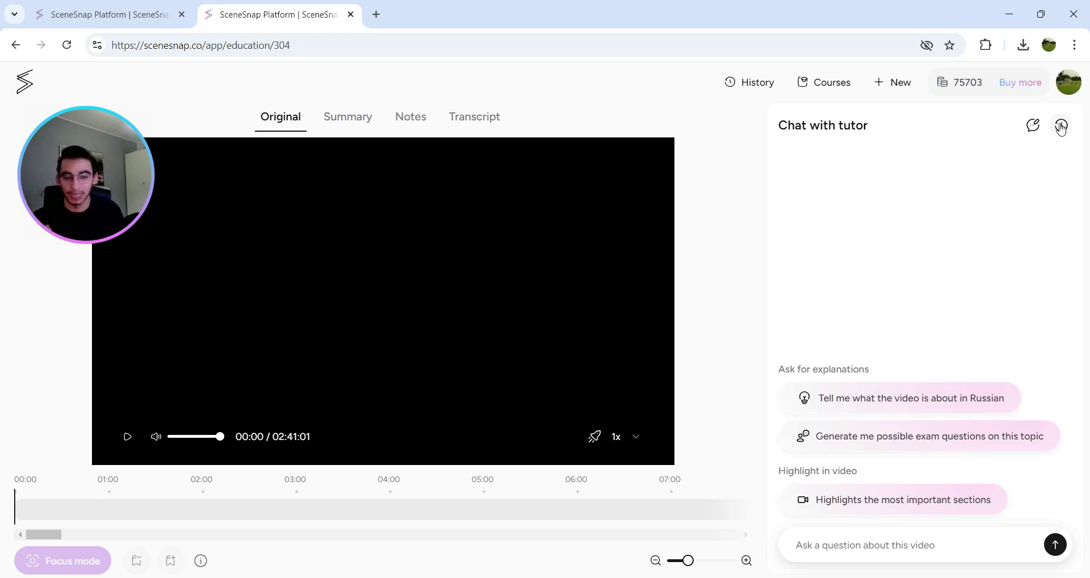
click(753, 82)
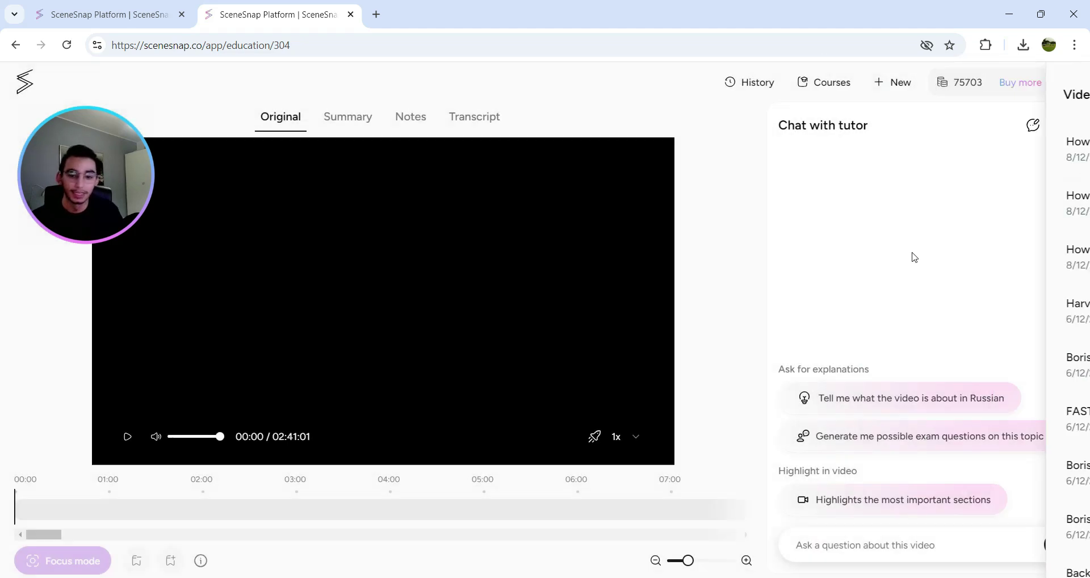
click(1072, 78)
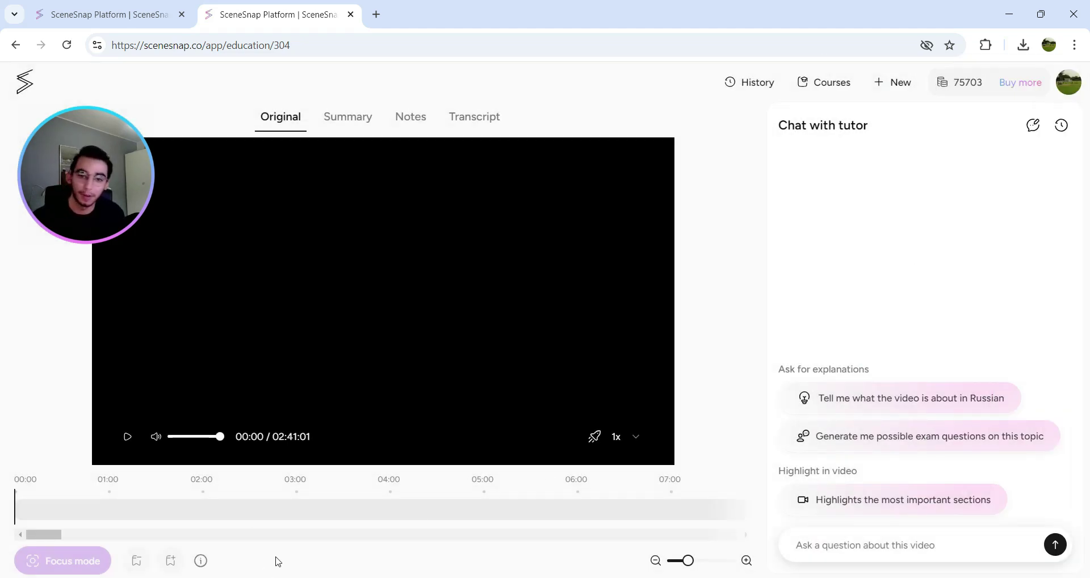